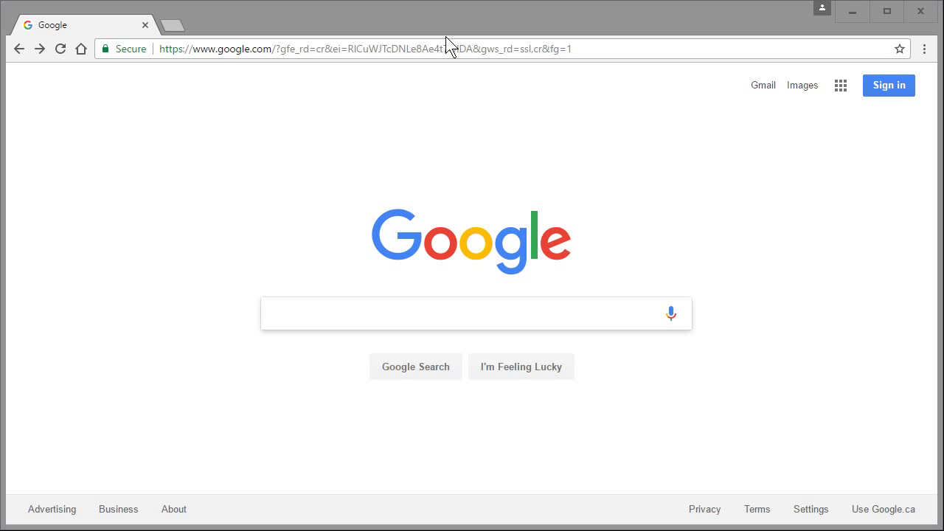
- Go to chrome://history in the address bar to list today's visited pages
left_click(211, 49)
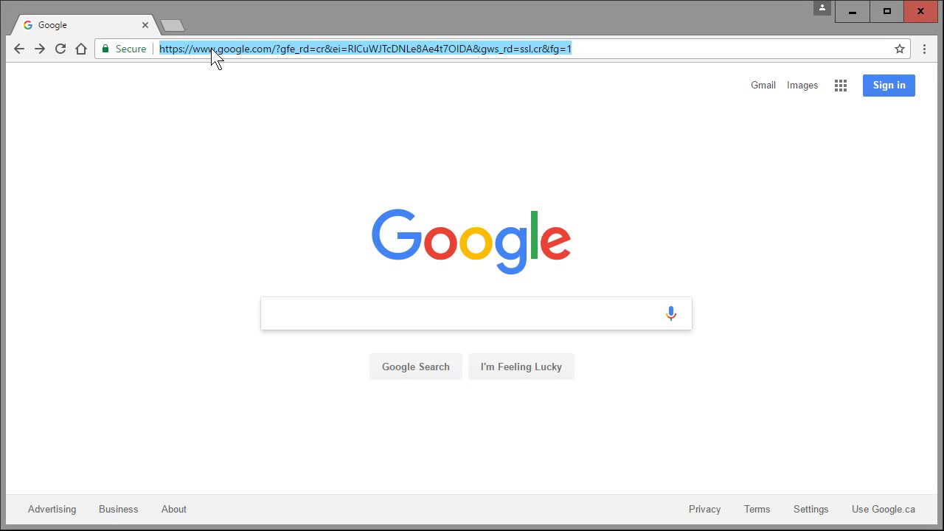
type("cur")
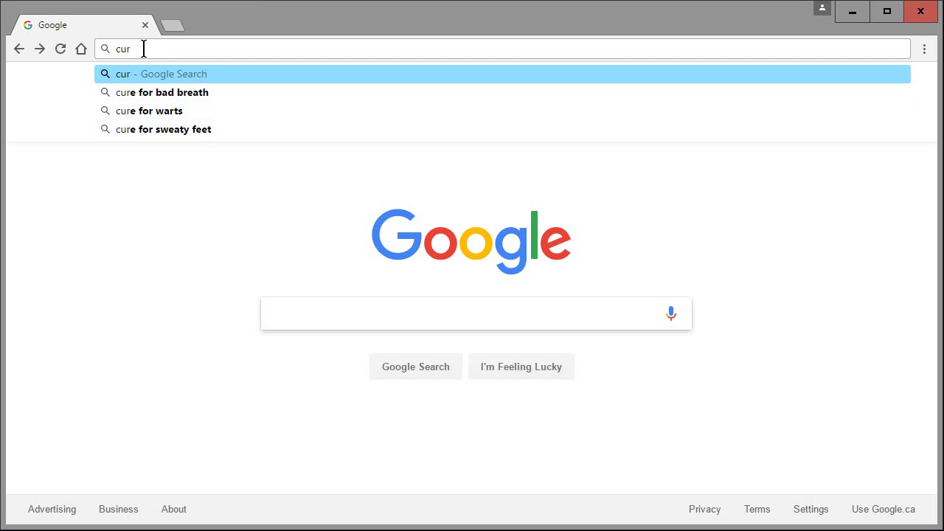
key("BackSpace")
key("BackSpace")
key("BackSpace")
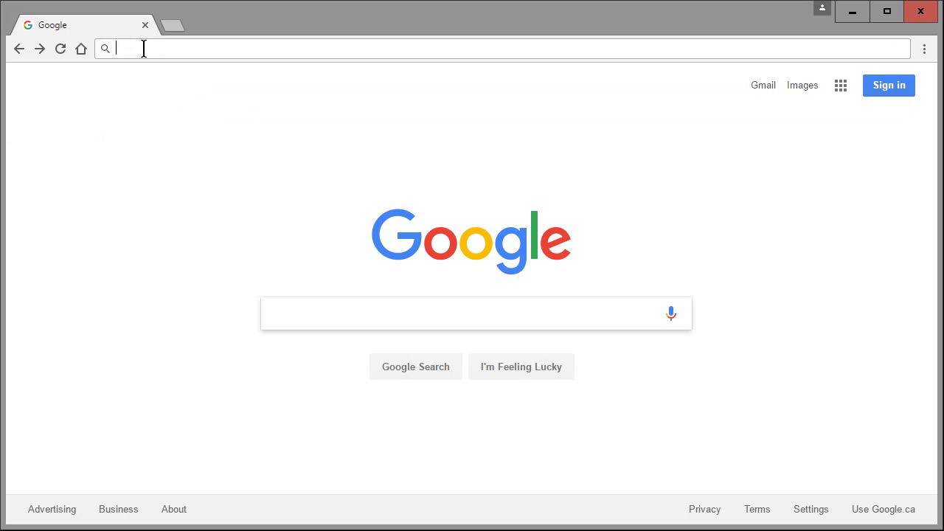
type("chrome")
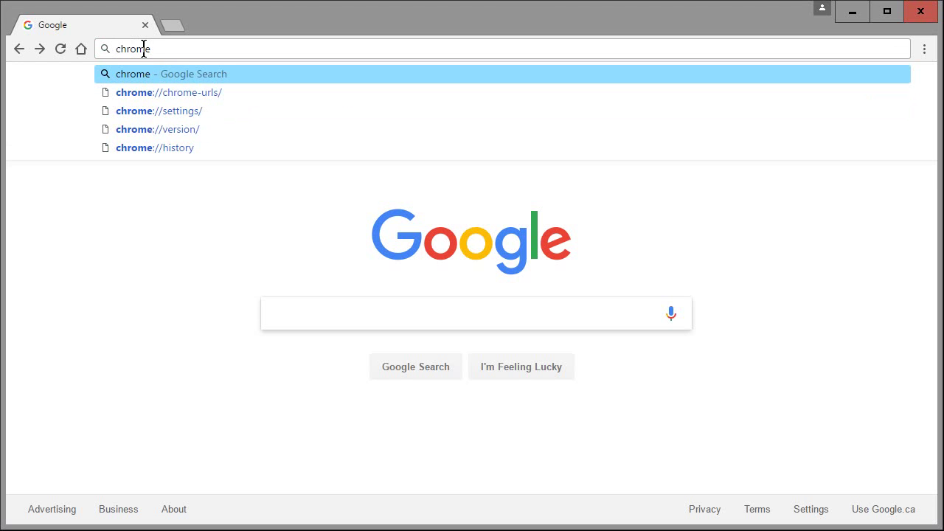
type(":history")
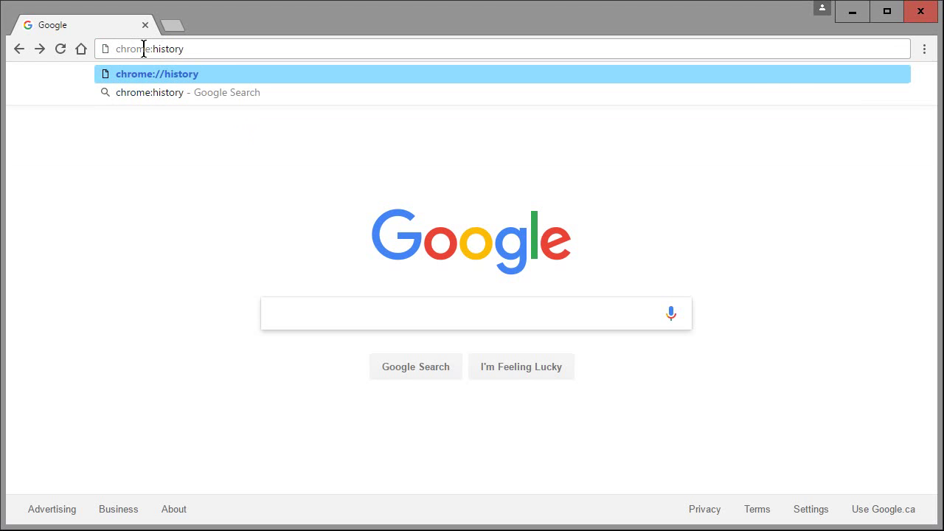
key("Return")
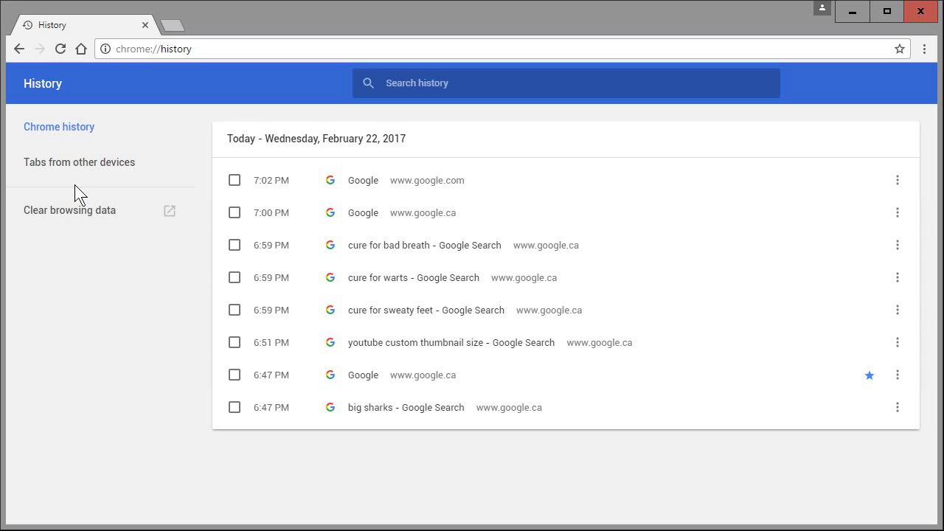
- Clear browsing history, cookies and cached files with the range kept at 'the beginning of time'
left_click(60, 219)
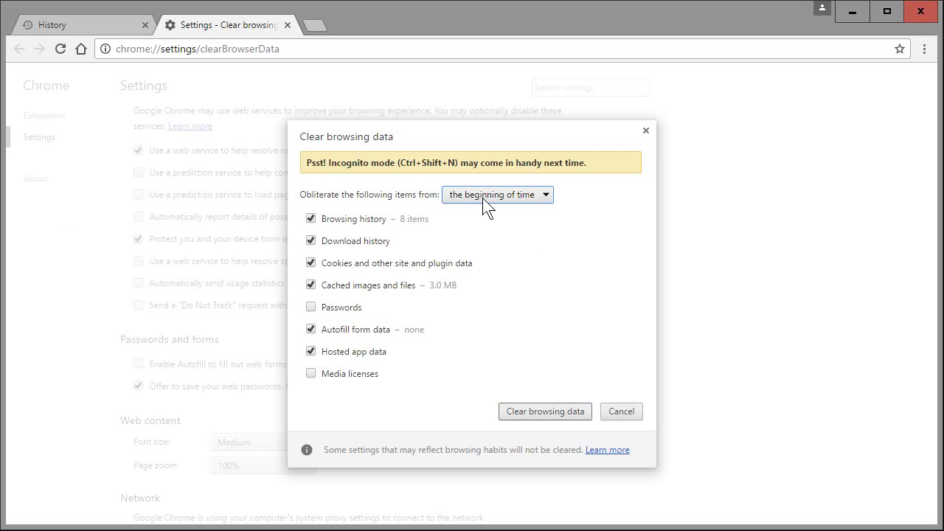
left_click(548, 195)
left_click(547, 195)
left_click(541, 415)
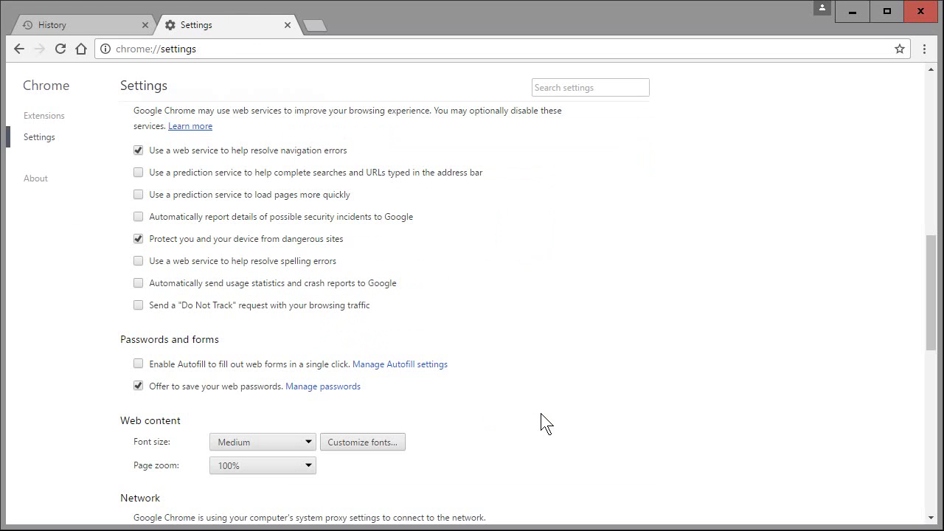
- Reload chrome://history to confirm it's empty, then focus the Word document of profile paths
left_click(208, 48)
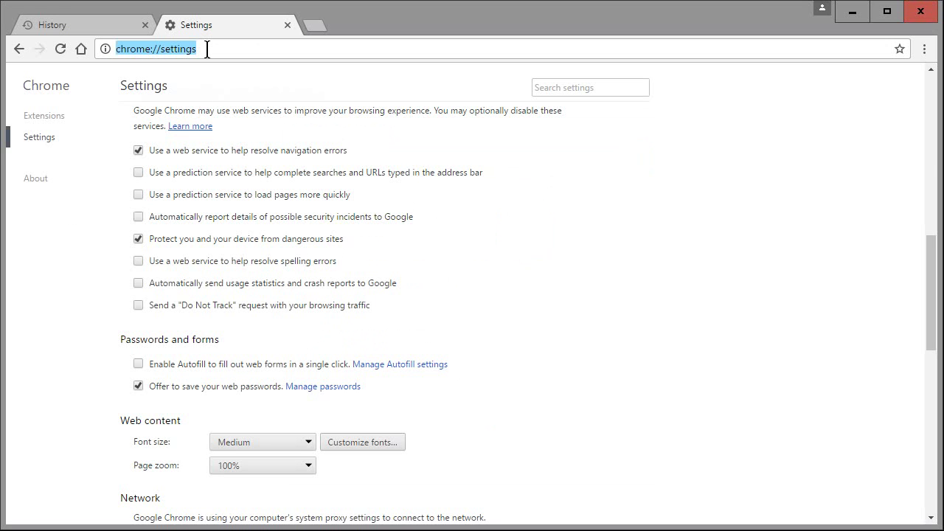
type("chrom")
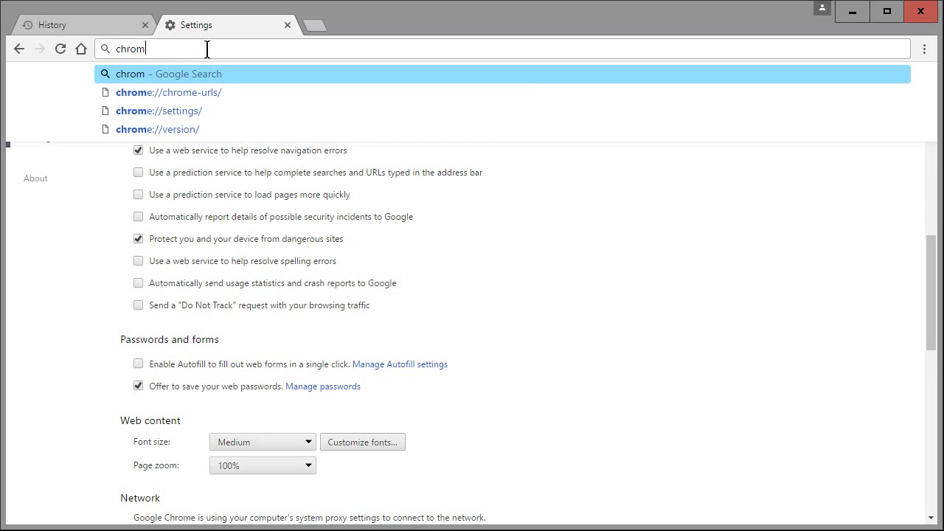
type("e:host")
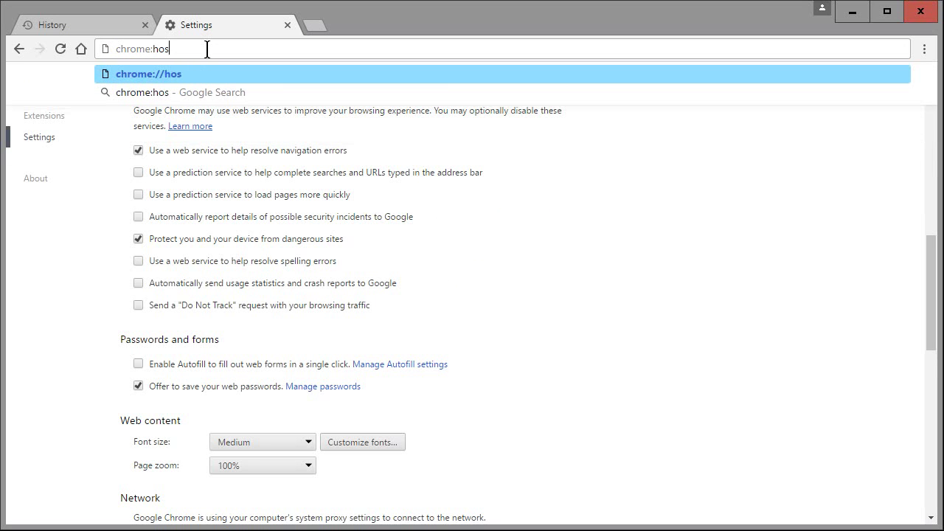
key("BackSpace")
key("BackSpace")
key("BackSpace")
type("isthor")
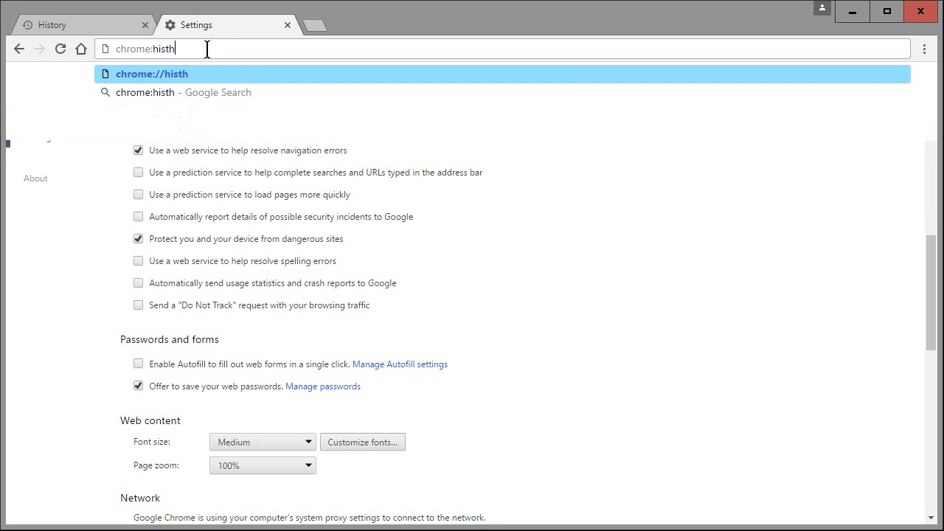
key("BackSpace")
key("BackSpace")
key("BackSpace")
type("ory")
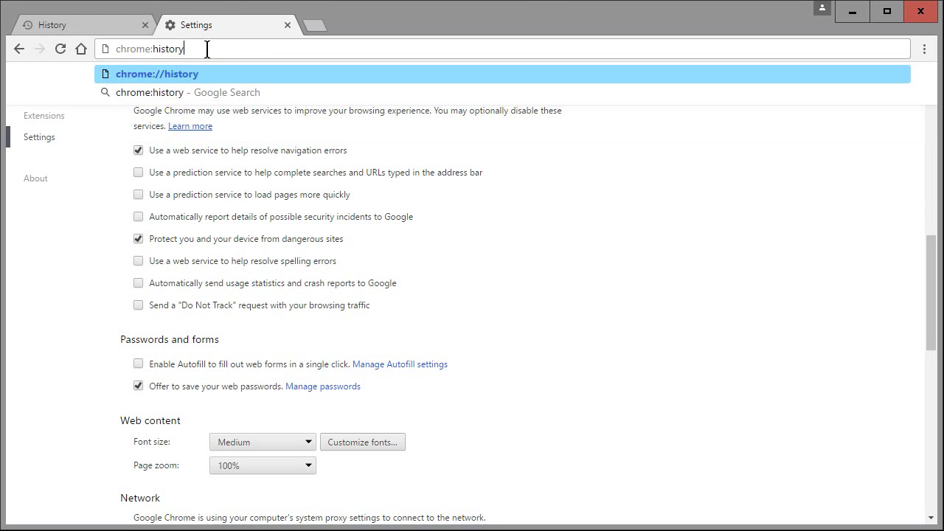
key("Return")
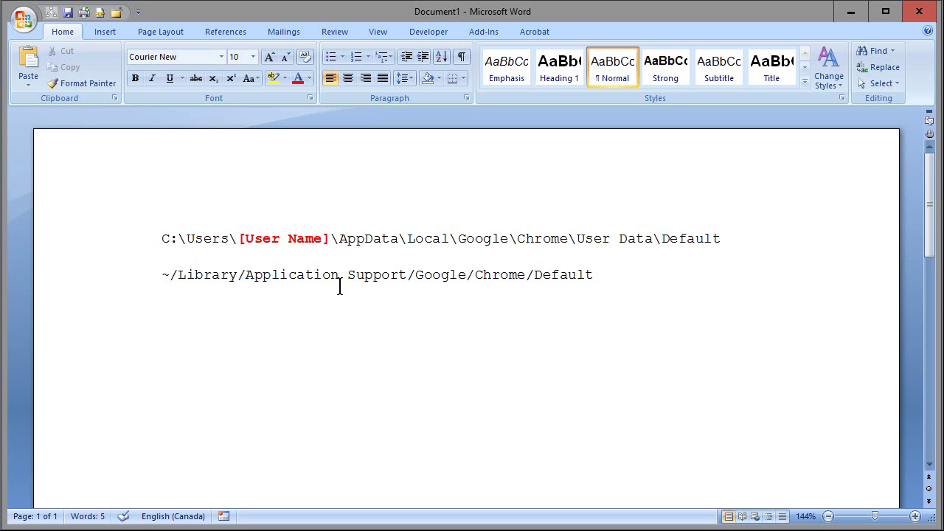
left_click(291, 341)
- Highlight the Windows profile path, its [User Name] placeholder, and the Mac profile path in Word
left_click_drag(161, 239, 721, 236)
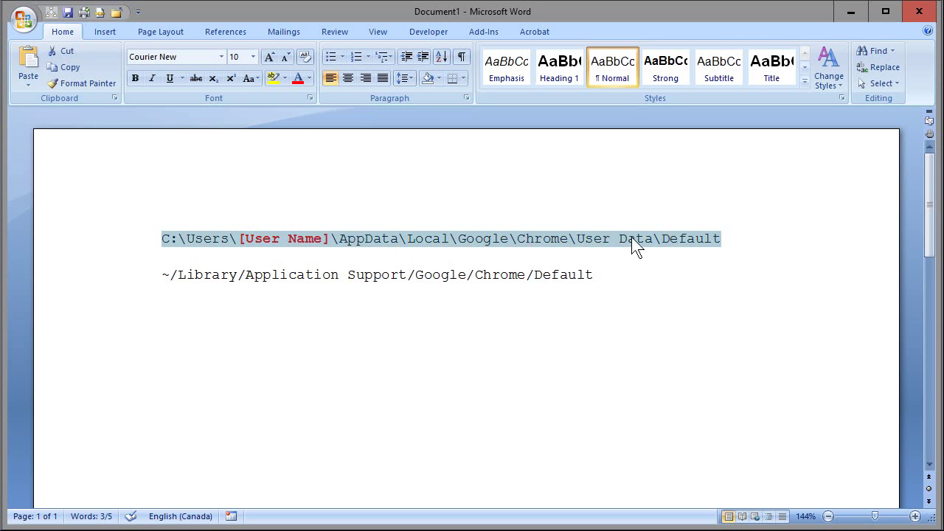
left_click(753, 247)
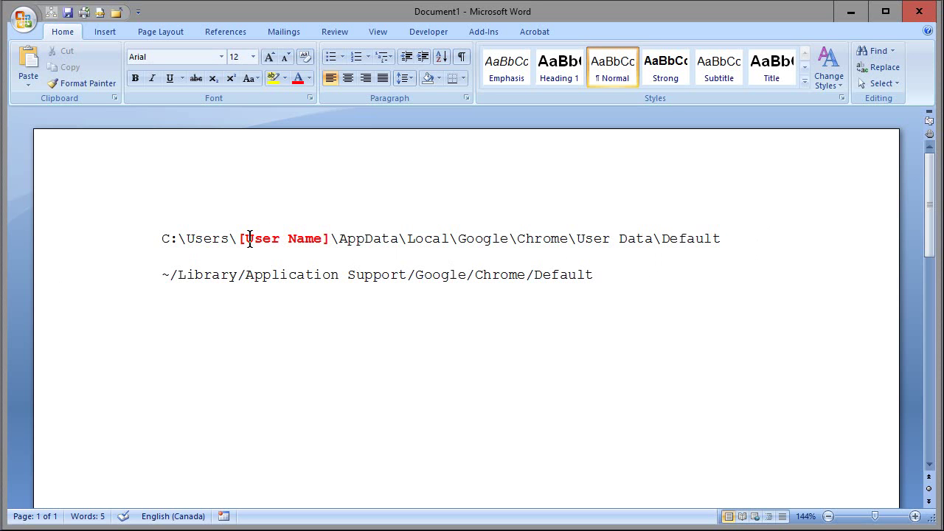
left_click_drag(238, 238, 329, 238)
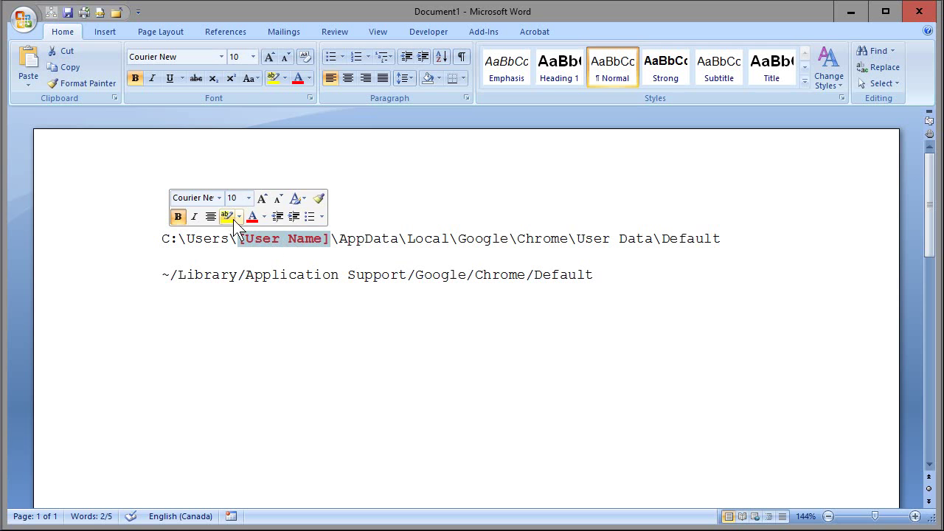
left_click(346, 213)
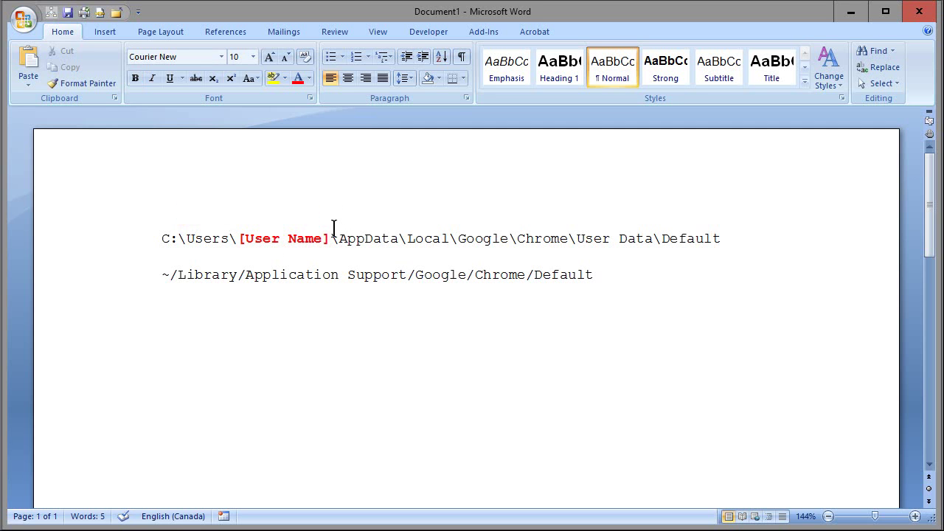
left_click(228, 303)
left_click_drag(162, 274, 588, 277)
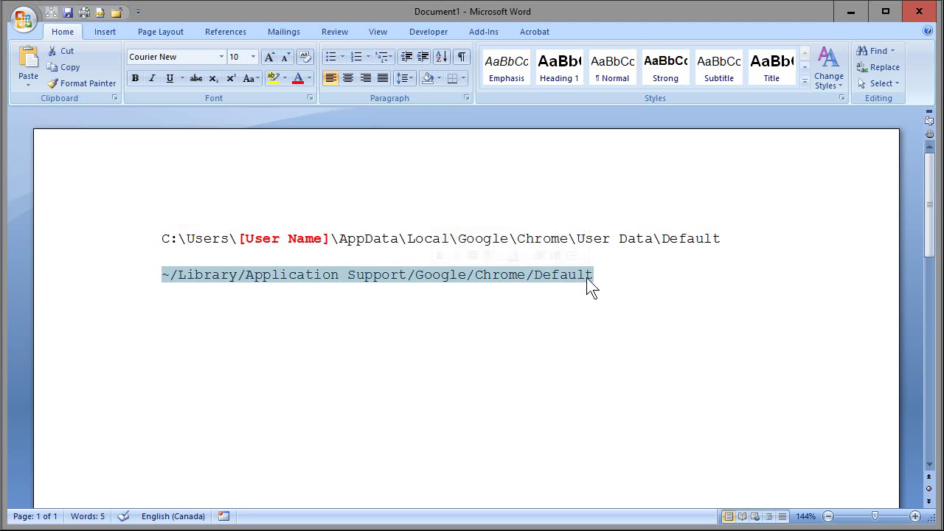
left_click(284, 311)
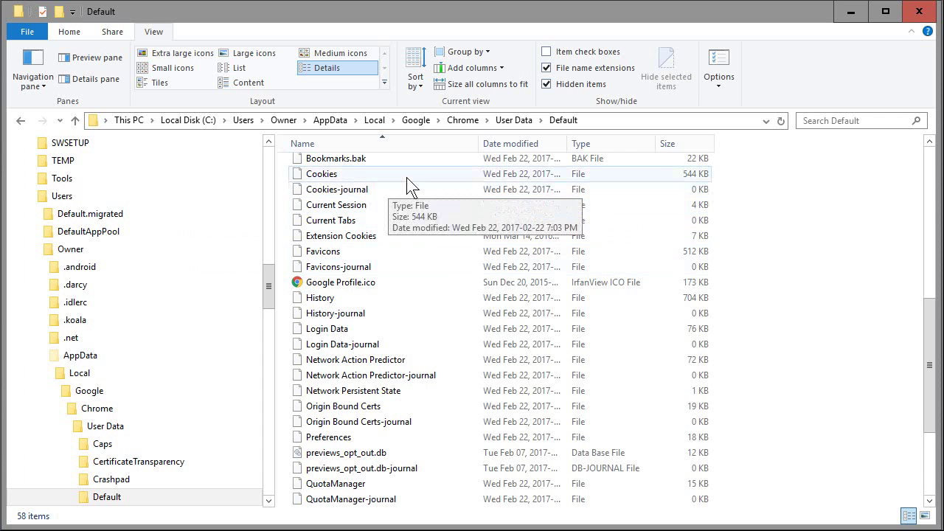
- Trim the Explorer address path to C:\Users\Owner\ and navigate to that folder
left_click(598, 121)
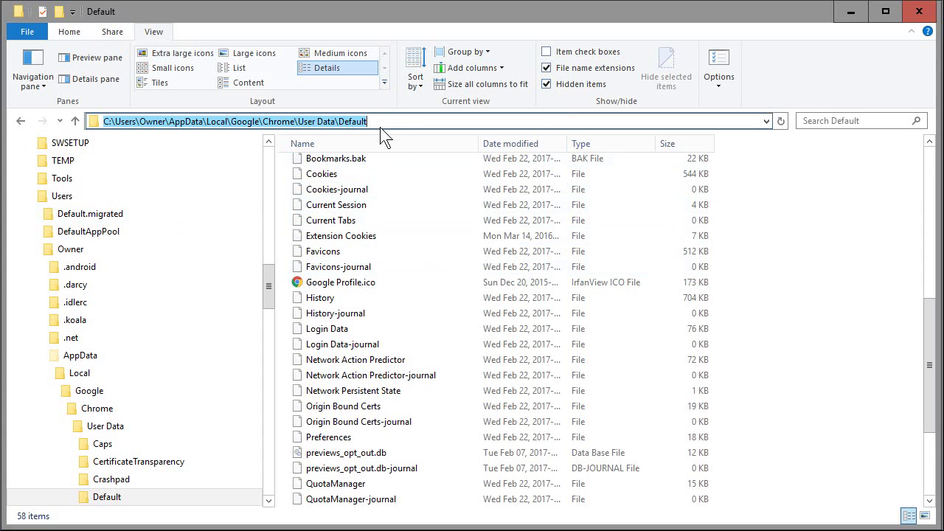
left_click(388, 121)
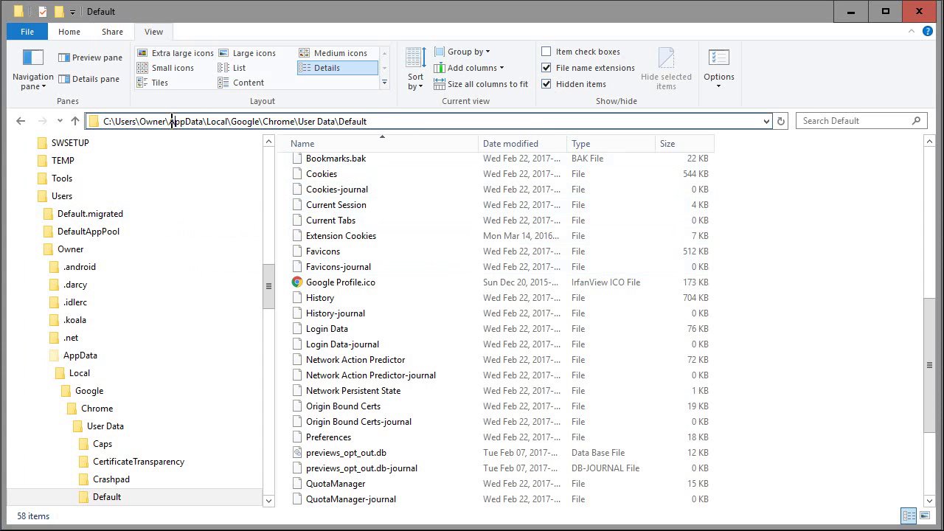
left_click_drag(169, 121, 400, 136)
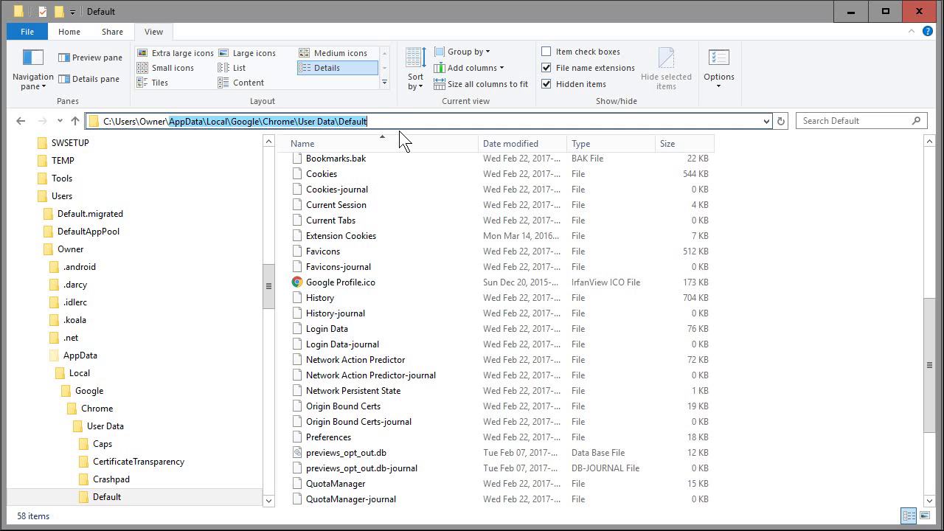
key("BackSpace")
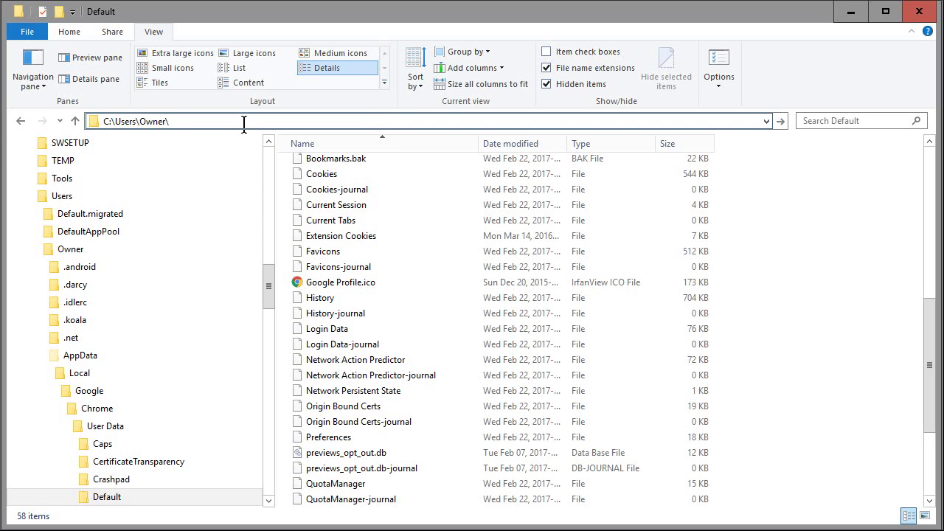
key("Return")
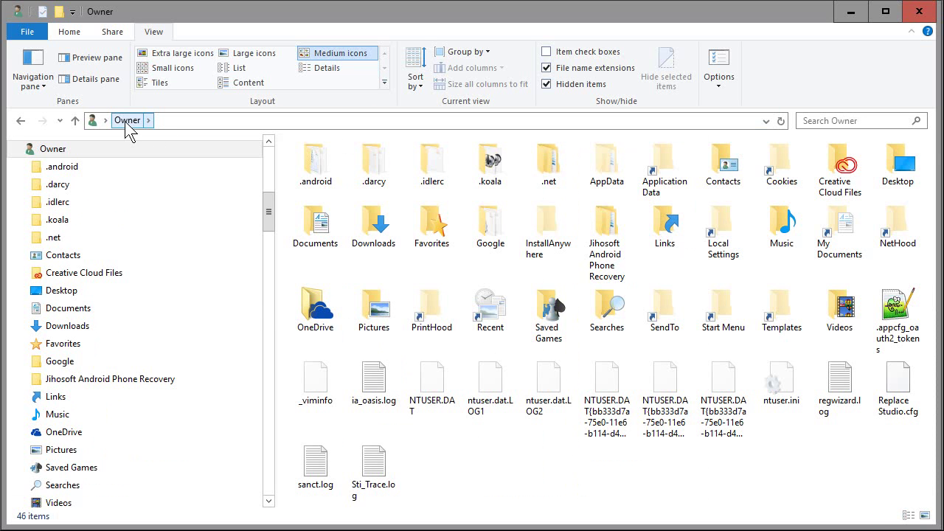
- Paste the Chrome User Data\Default path back into the address bar to return there
left_click(164, 121)
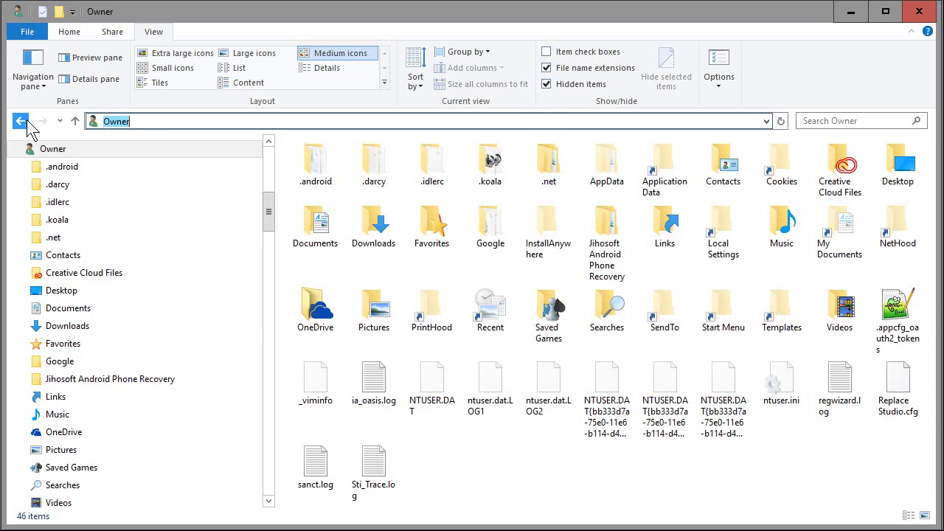
key("ctrl+v")
key("Return")
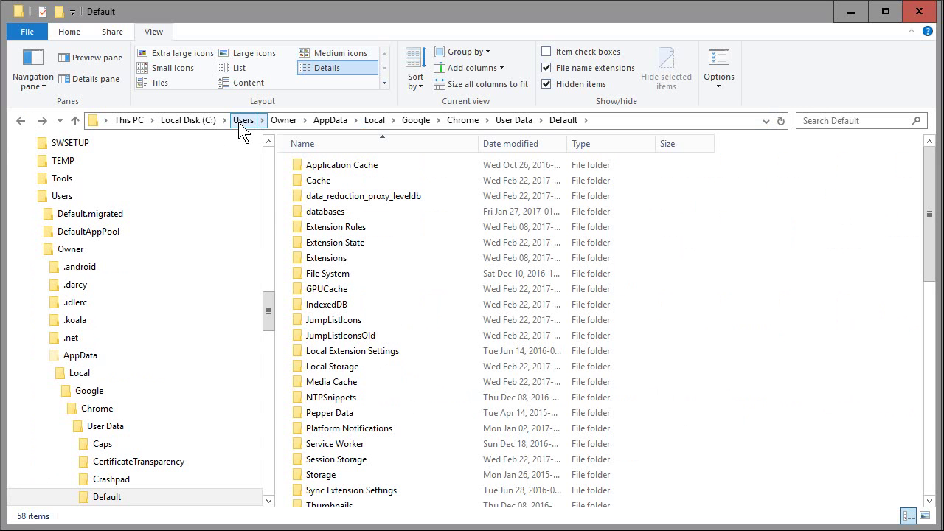
left_click(243, 119)
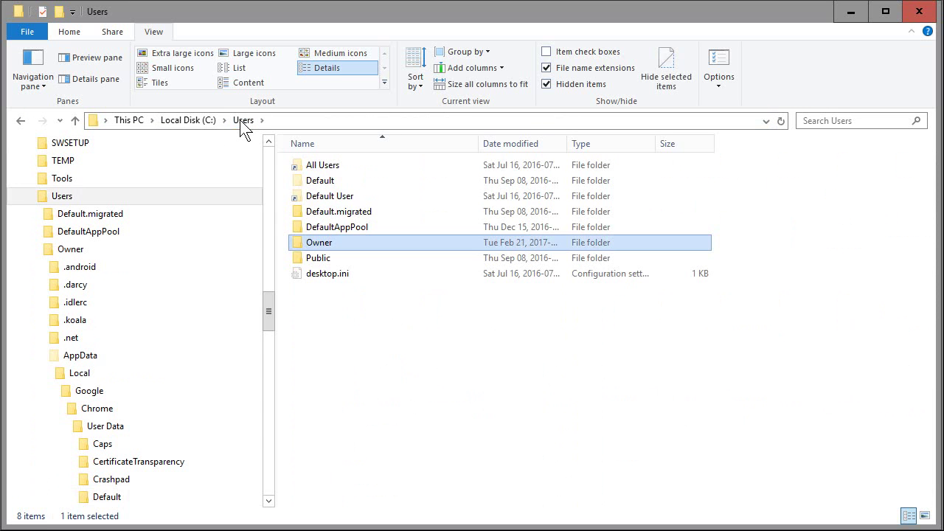
double_click(310, 245)
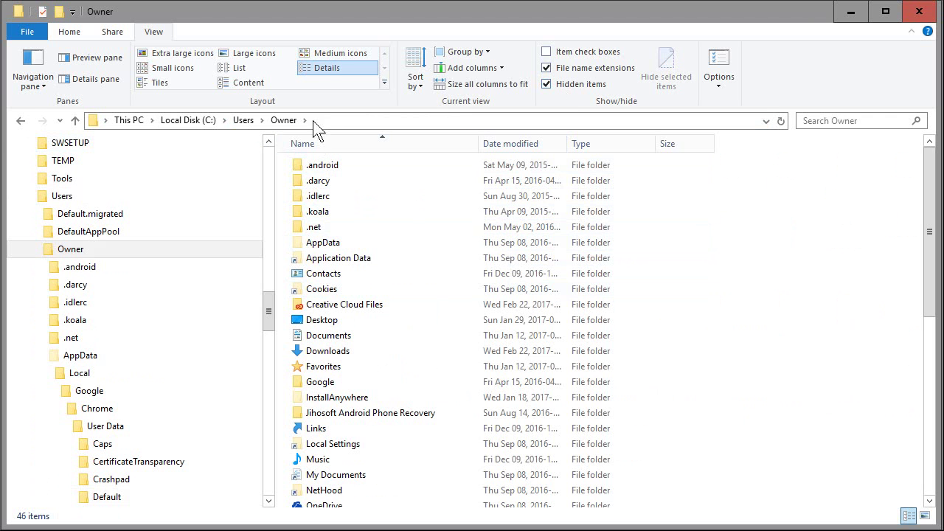
left_click(20, 121)
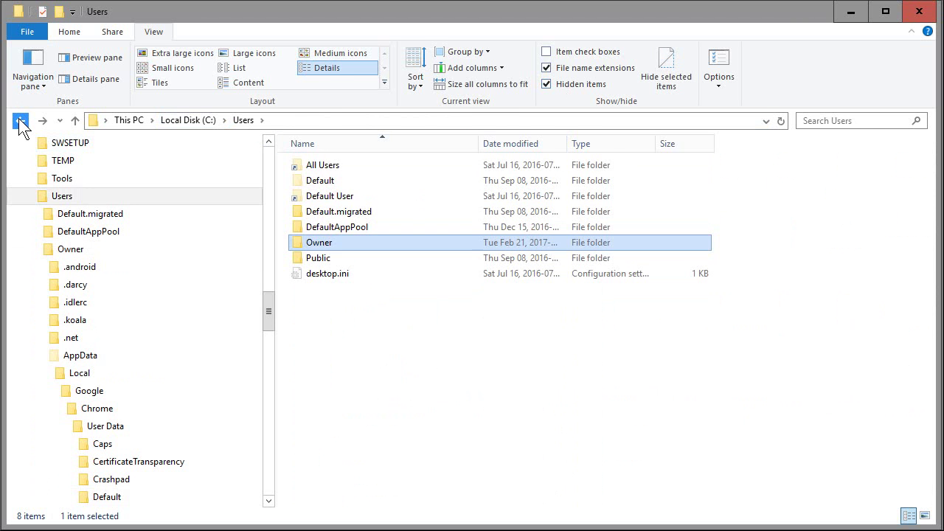
left_click(20, 120)
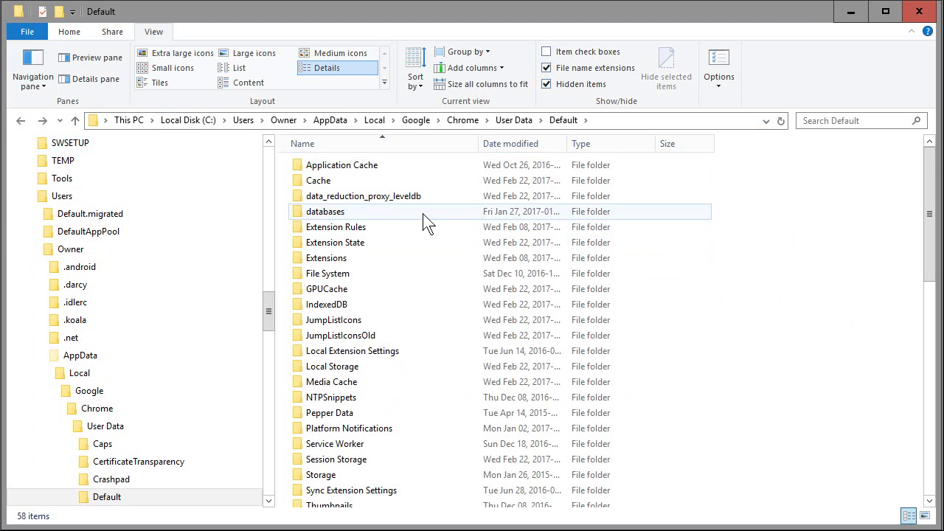
scroll(389, 275, "down", 3)
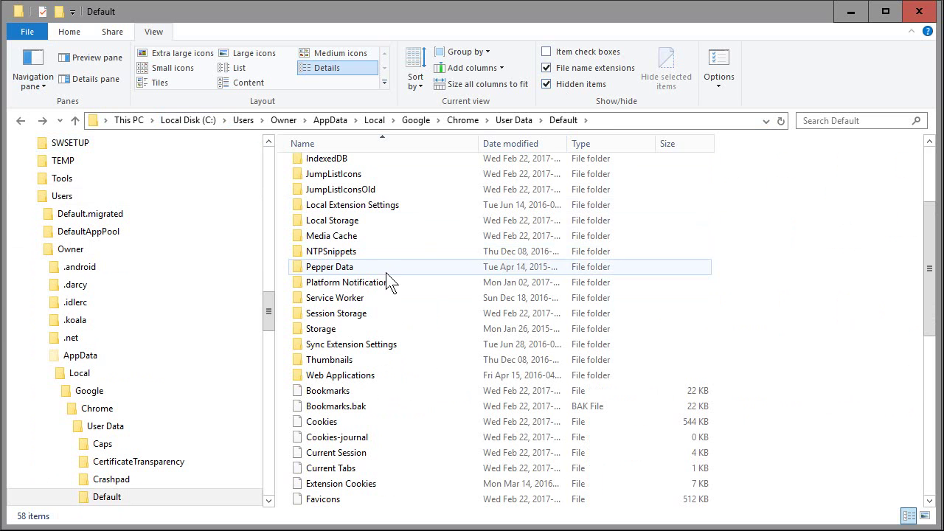
left_click(607, 123)
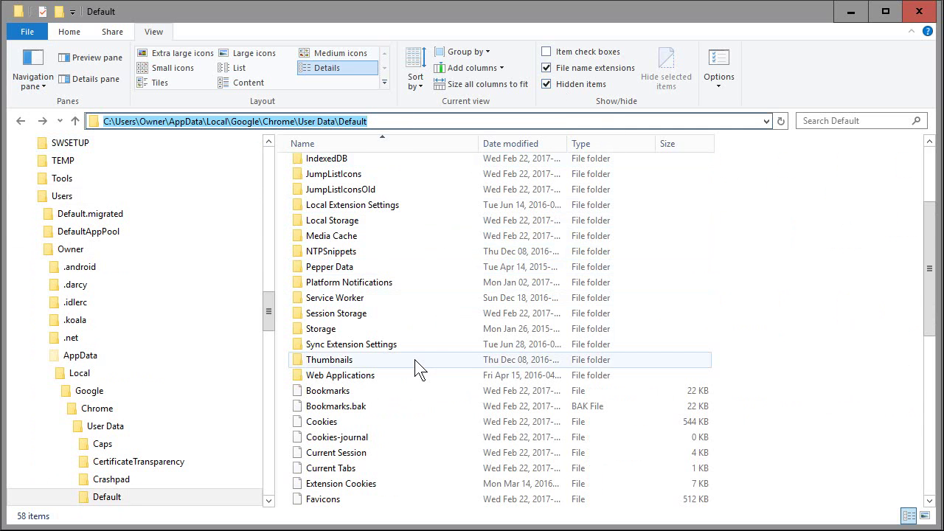
scroll(415, 364, "down", 2)
scroll(417, 365, "down", 3)
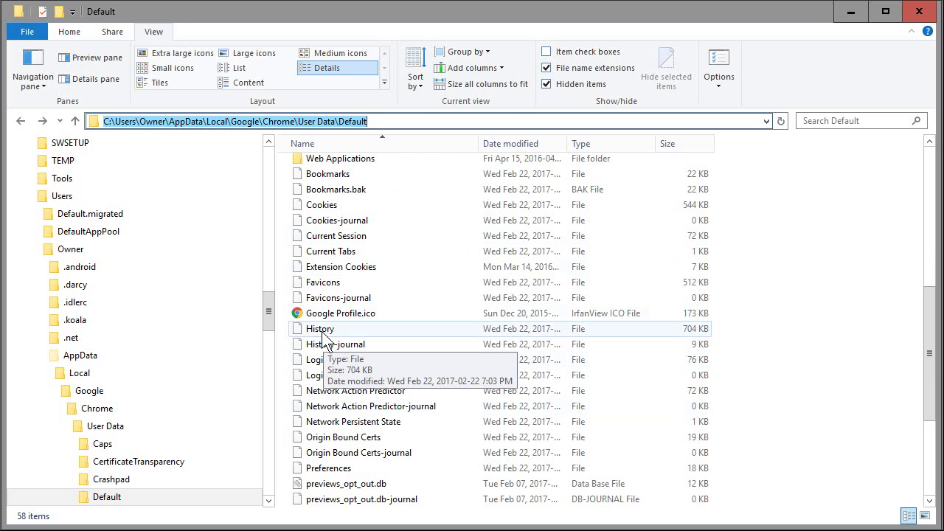
- Tick Read-only in the History file's Properties and confirm with OK
left_click(322, 334)
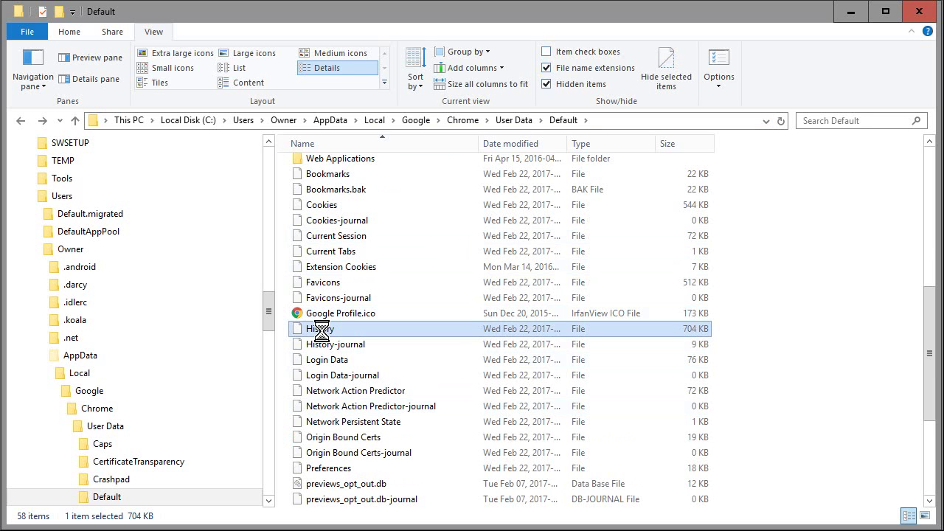
right_click(323, 336)
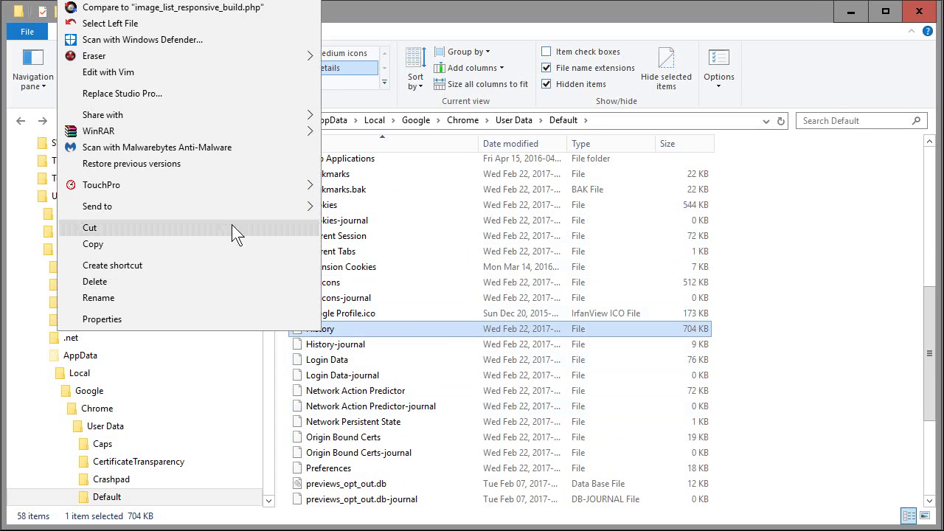
left_click(126, 318)
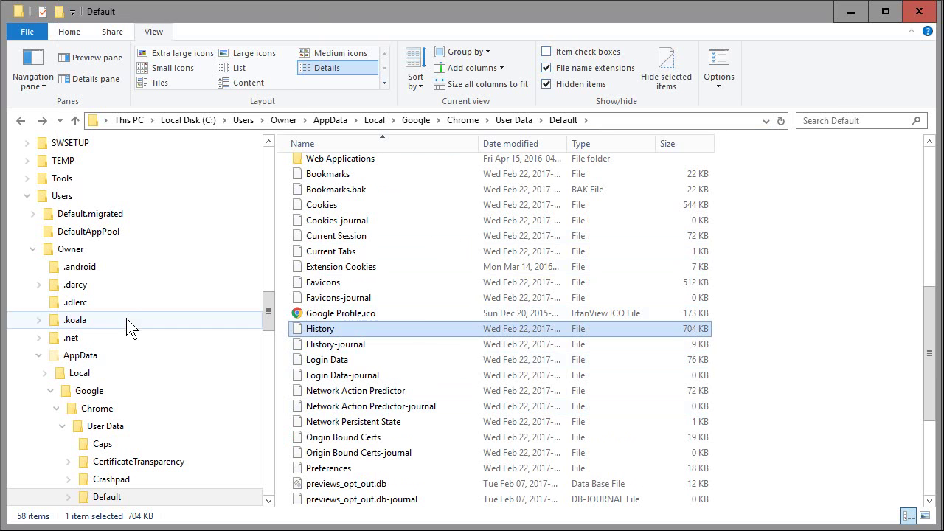
left_click_drag(476, 289, 480, 98)
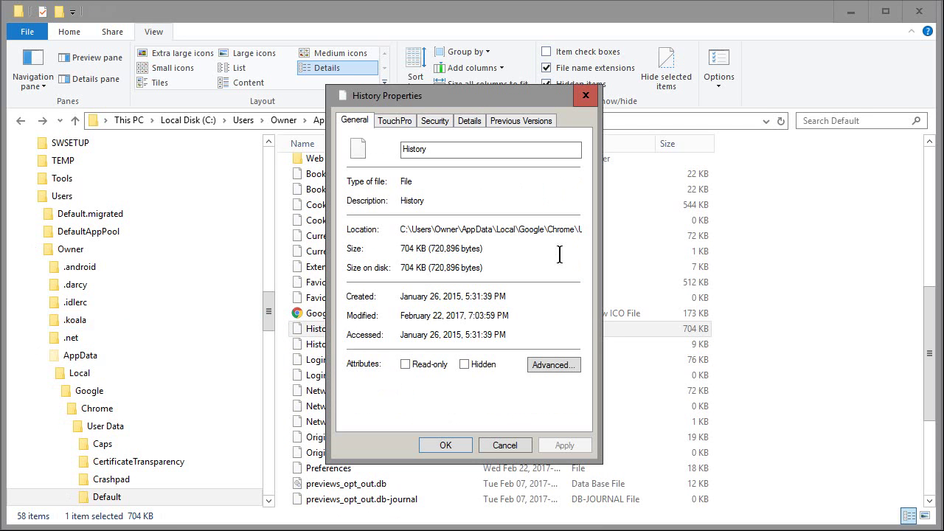
left_click(410, 364)
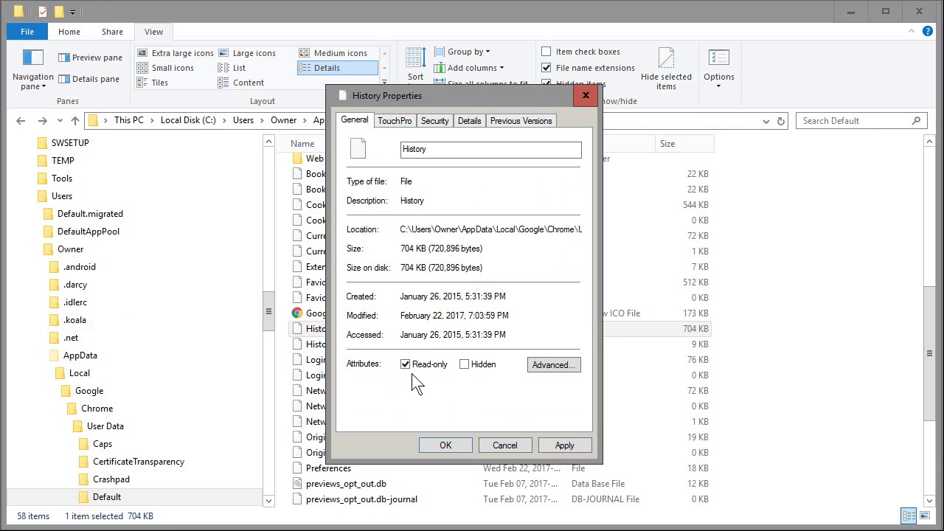
left_click(450, 444)
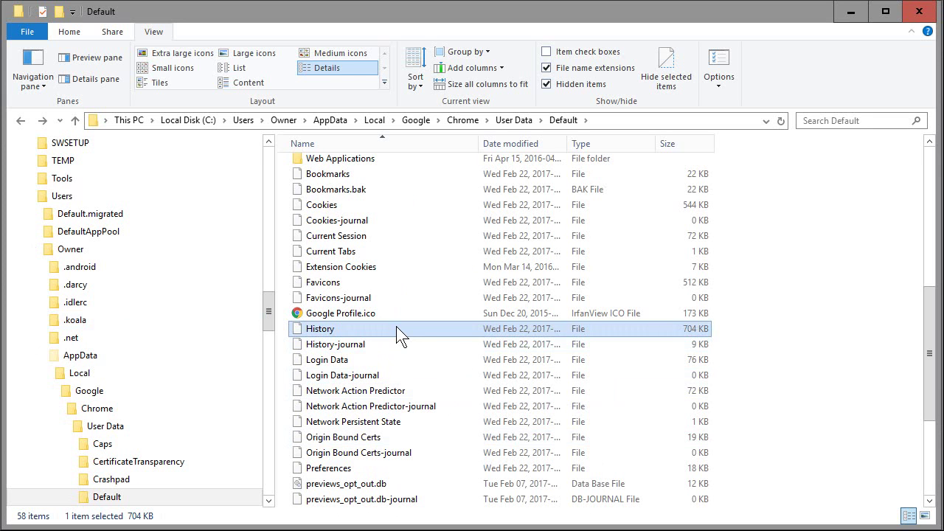
mouse_move(330, 333)
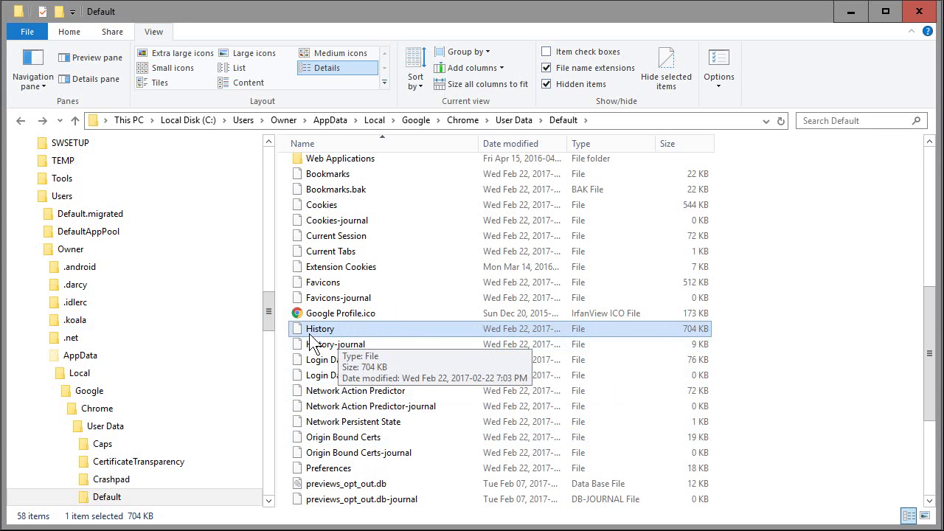